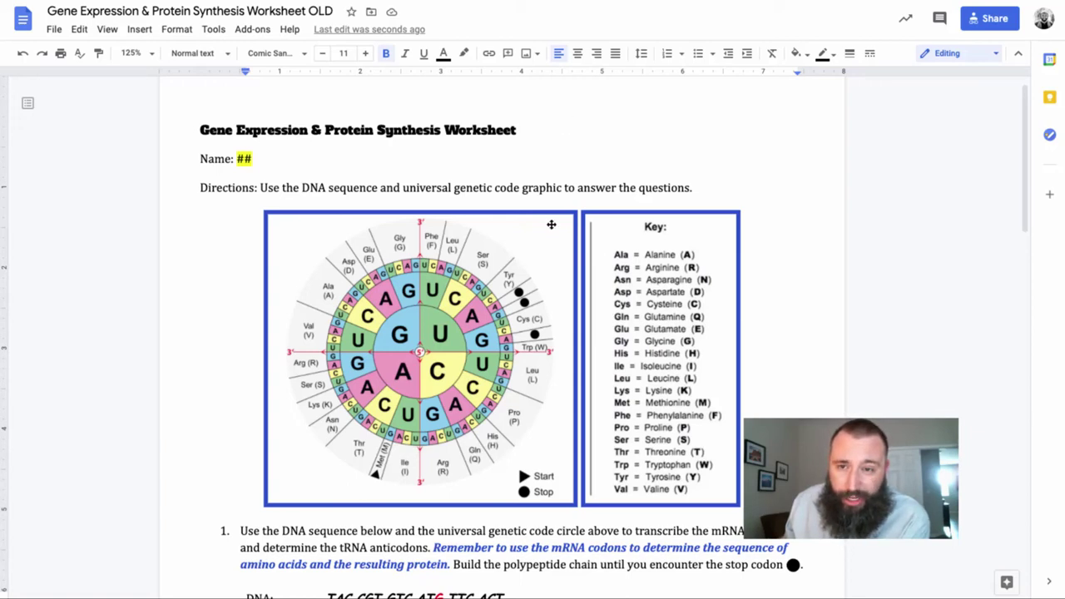
# - Highlight Question 1's DNA sequence to review it, then deselect it
pyautogui.scroll(-4, 551, 224)
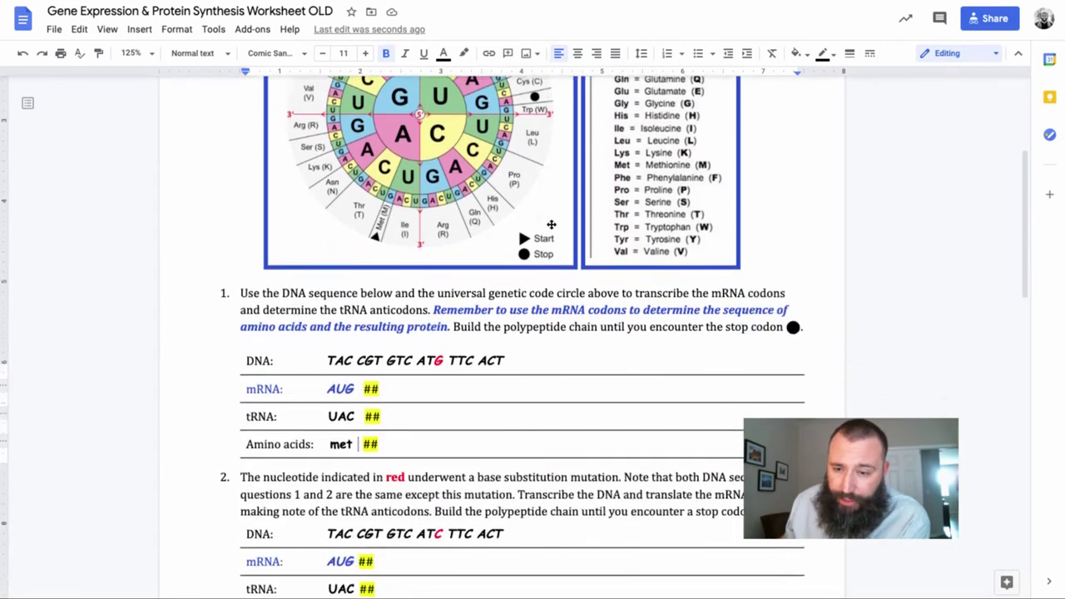
pyautogui.scroll(-1, 551, 224)
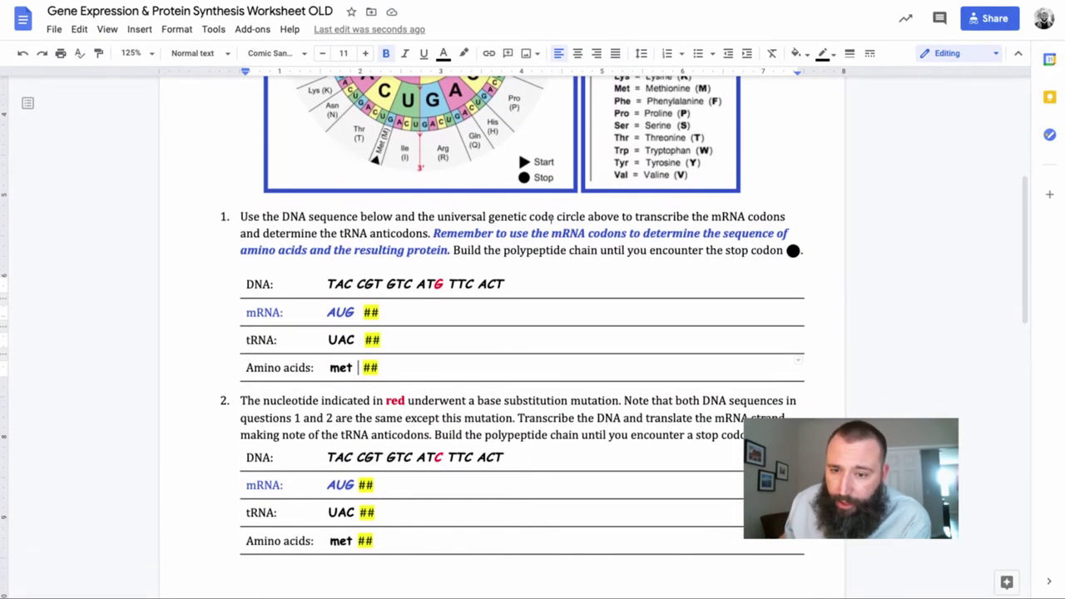
pyautogui.click(326, 283)
pyautogui.moveTo(351, 281); pyautogui.dragTo(504, 281)
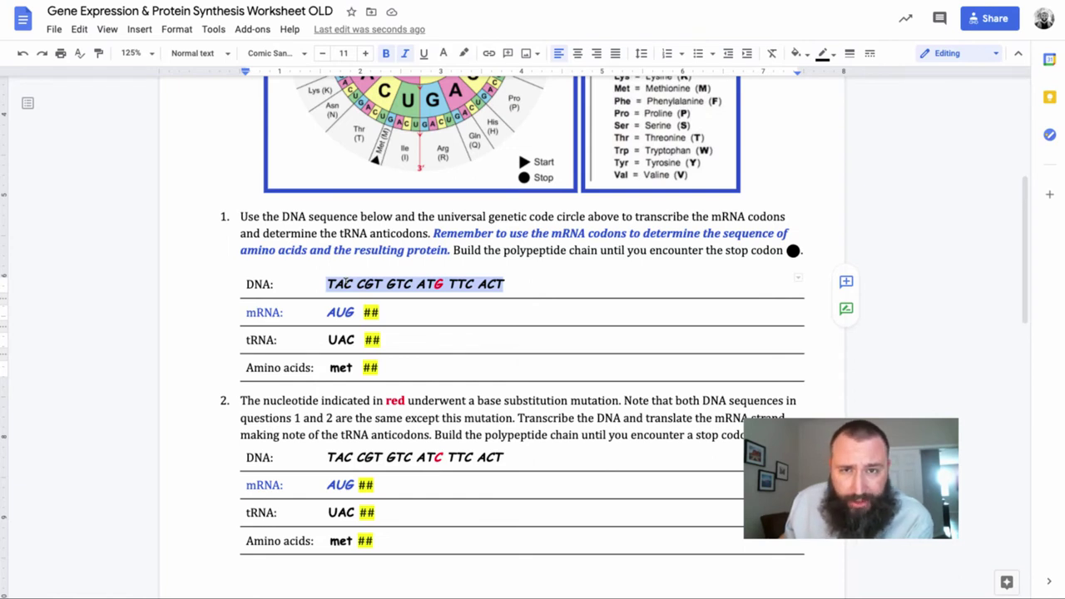
pyautogui.click(343, 284)
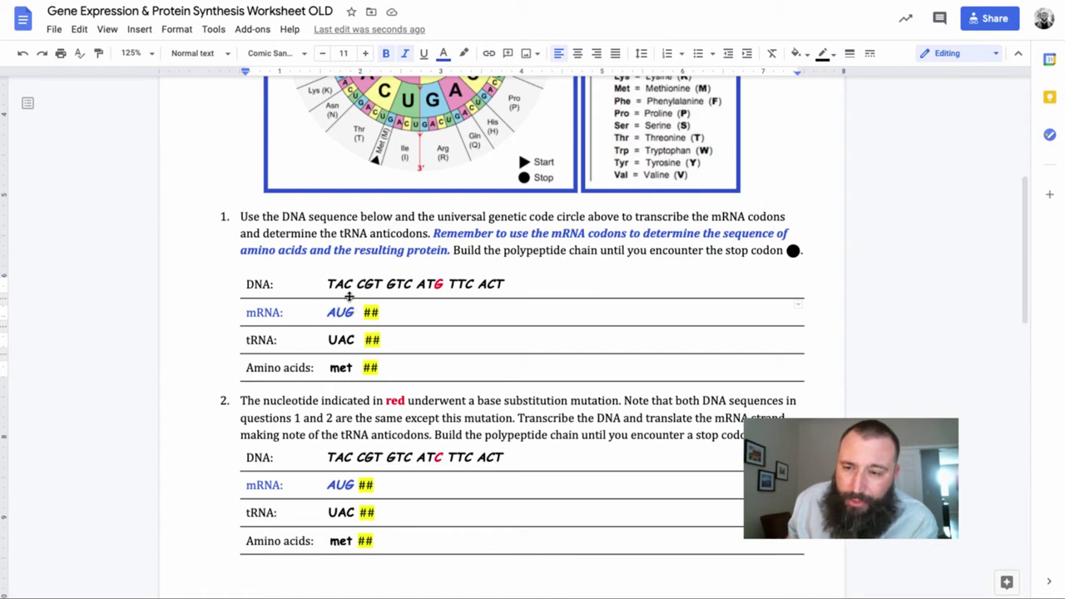
# - Add the codons GCA and CAG after AUG in the mRNA row
pyautogui.scroll(1, 350, 295)
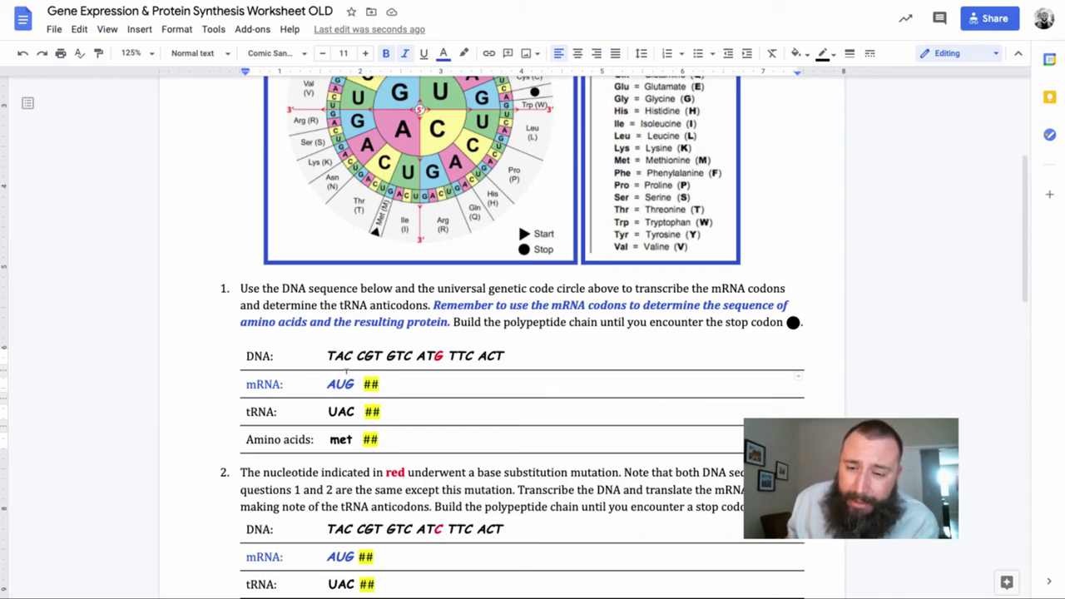
pyautogui.scroll(-2, 347, 373)
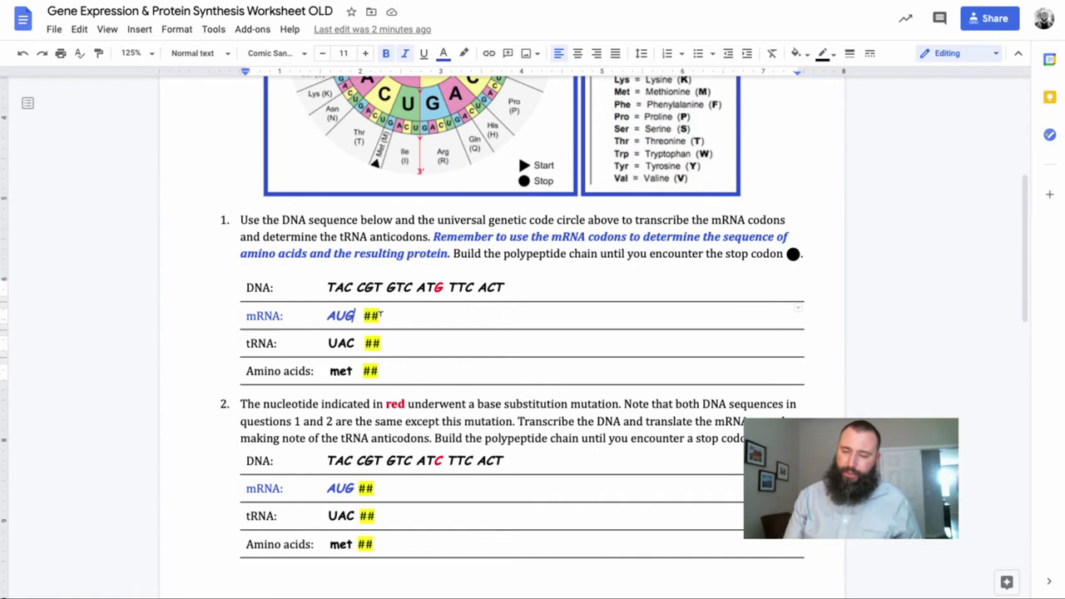
pyautogui.click(354, 315)
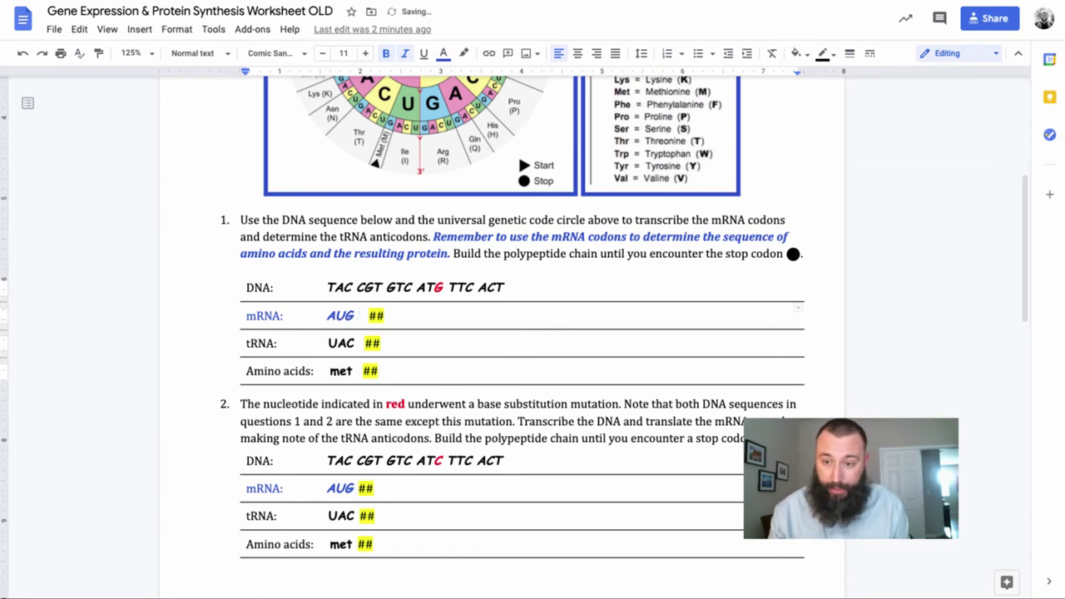
pyautogui.write('GC ')
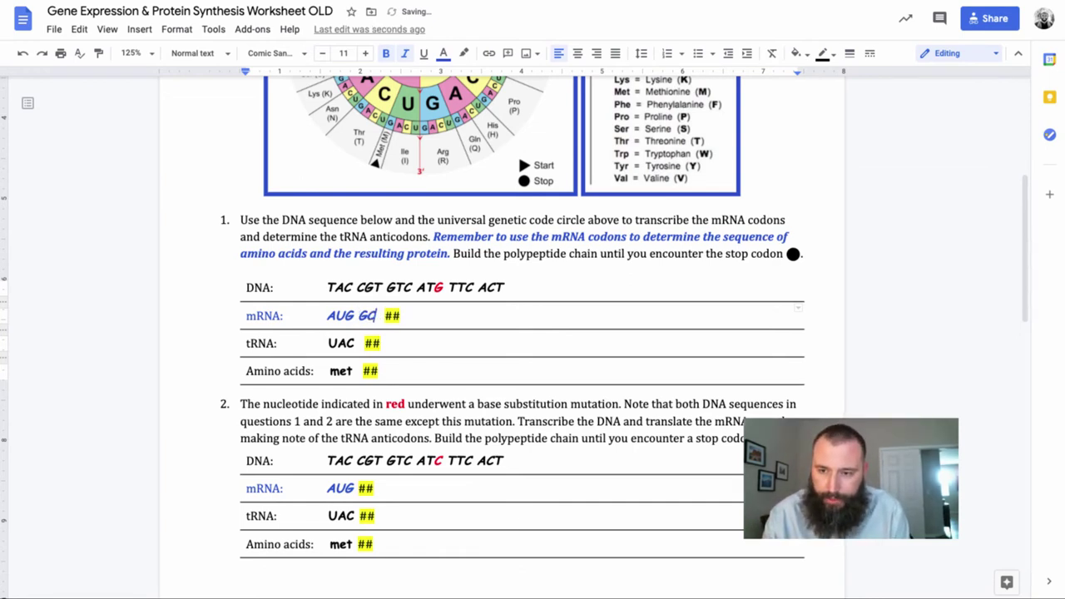
pyautogui.write('A')
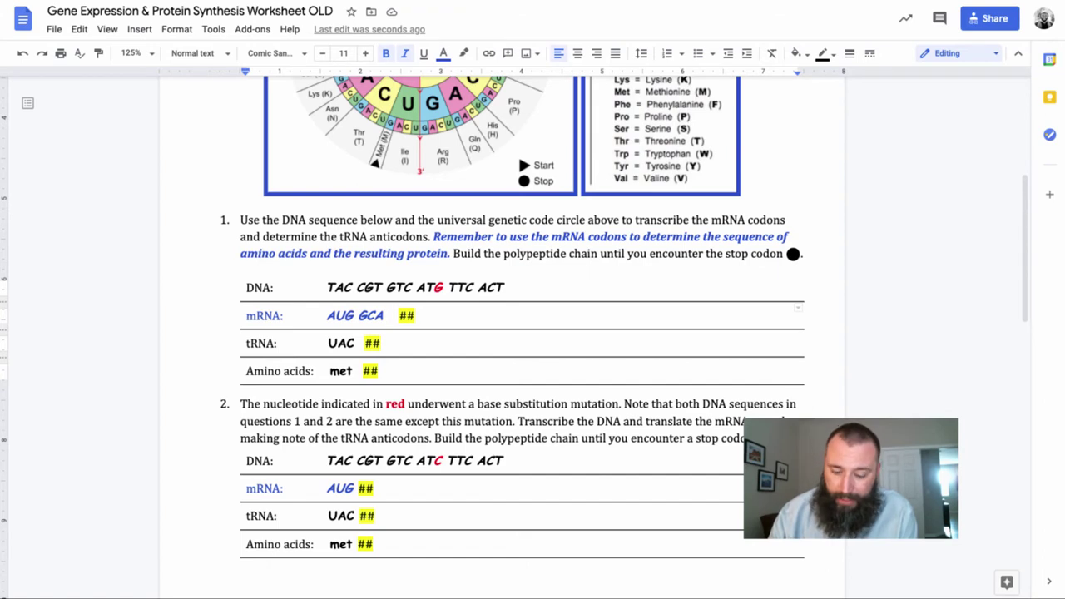
pyautogui.write('CA ')
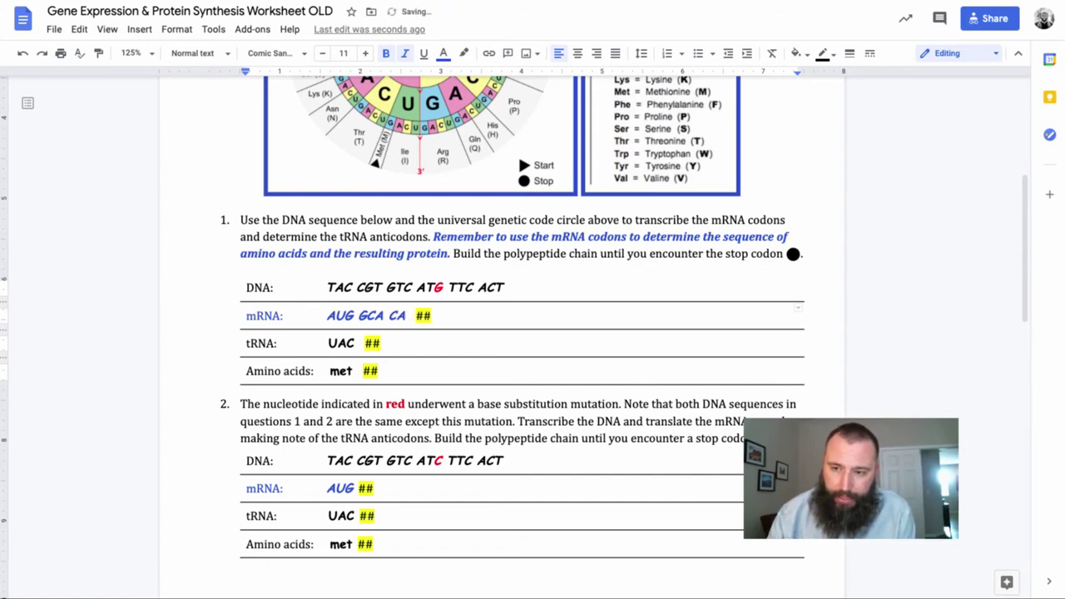
pyautogui.write('G')
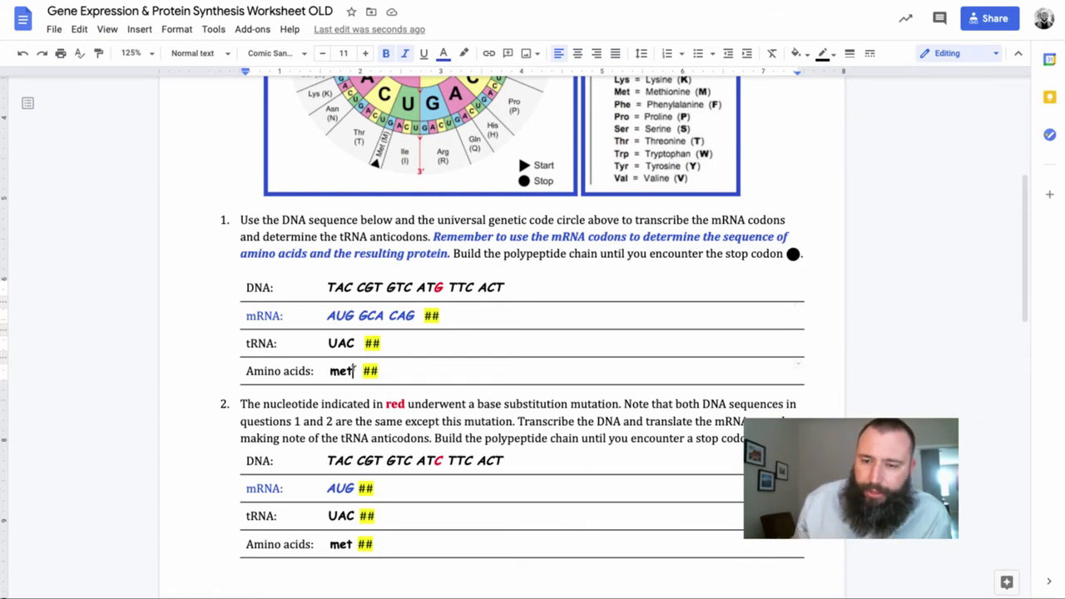
pyautogui.click(353, 371)
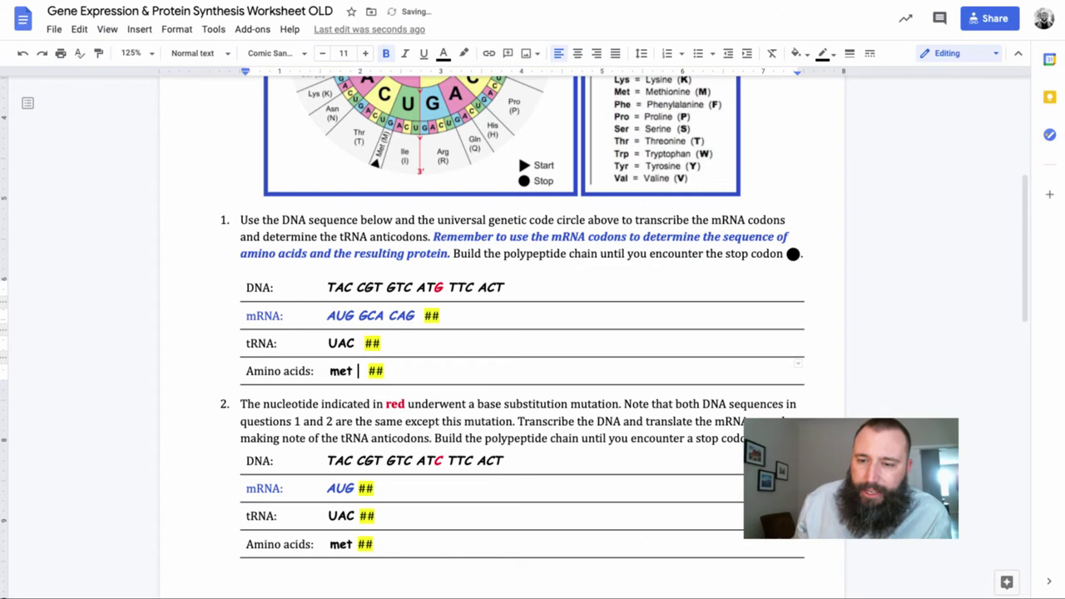
pyautogui.scroll(1, 329, 315)
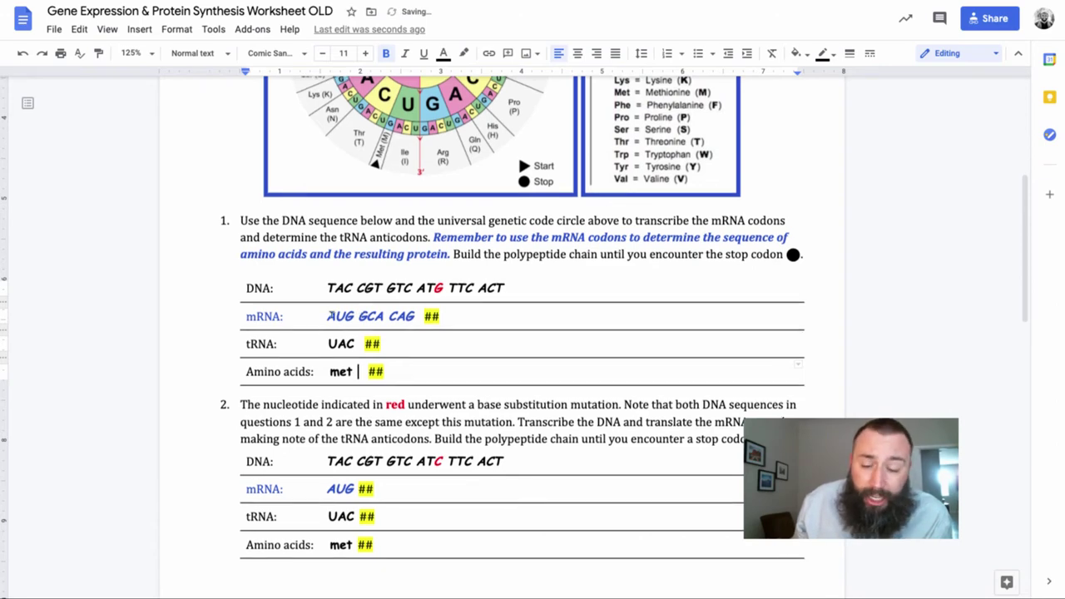
pyautogui.scroll(4, 329, 315)
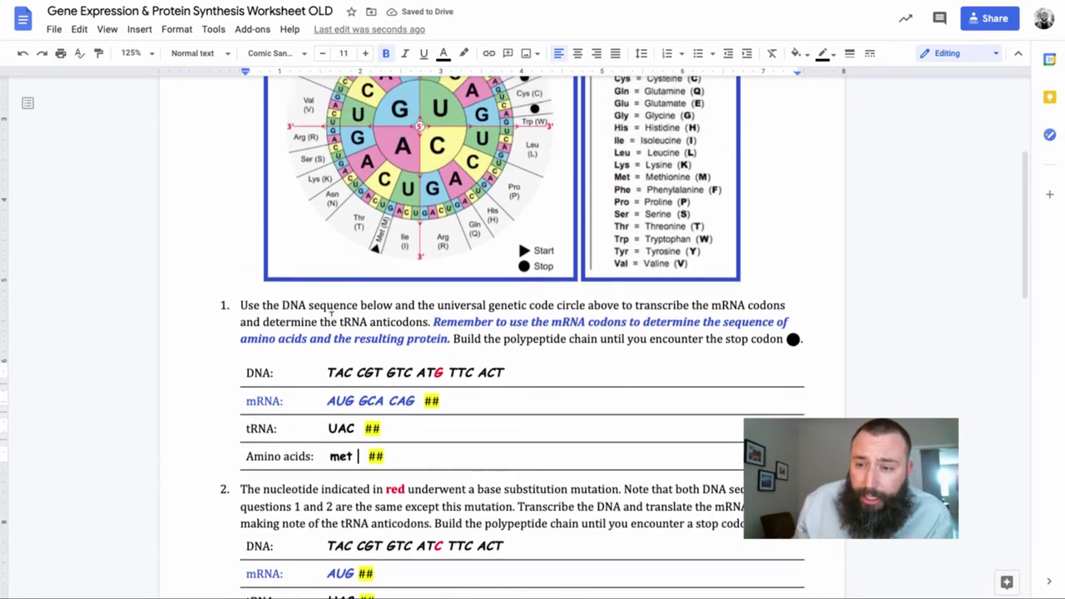
pyautogui.scroll(2, 331, 317)
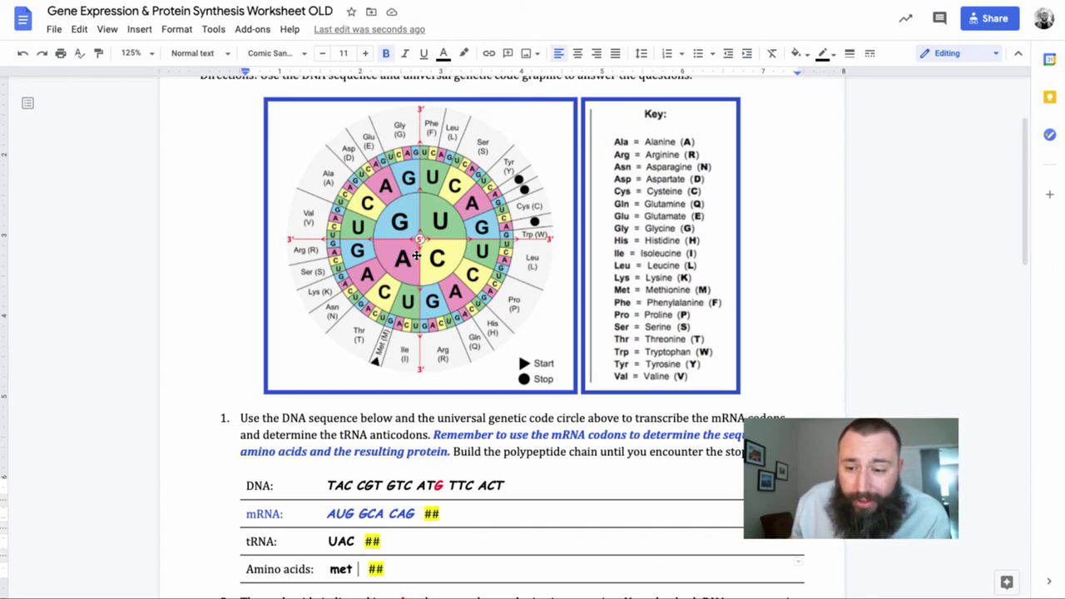
pyautogui.click(328, 513)
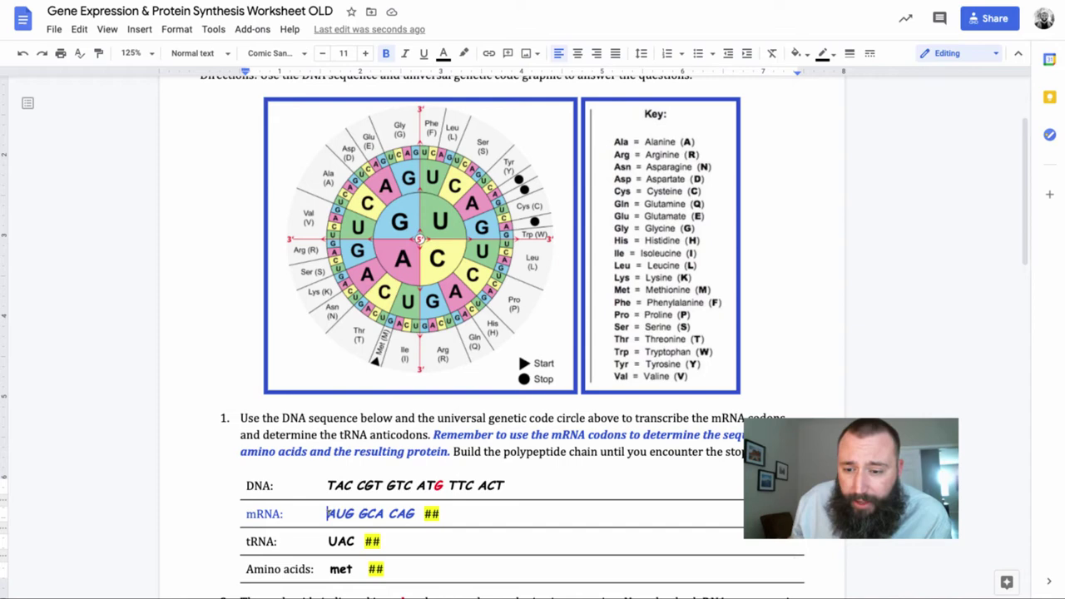
pyautogui.moveTo(338, 514); pyautogui.dragTo(353, 513)
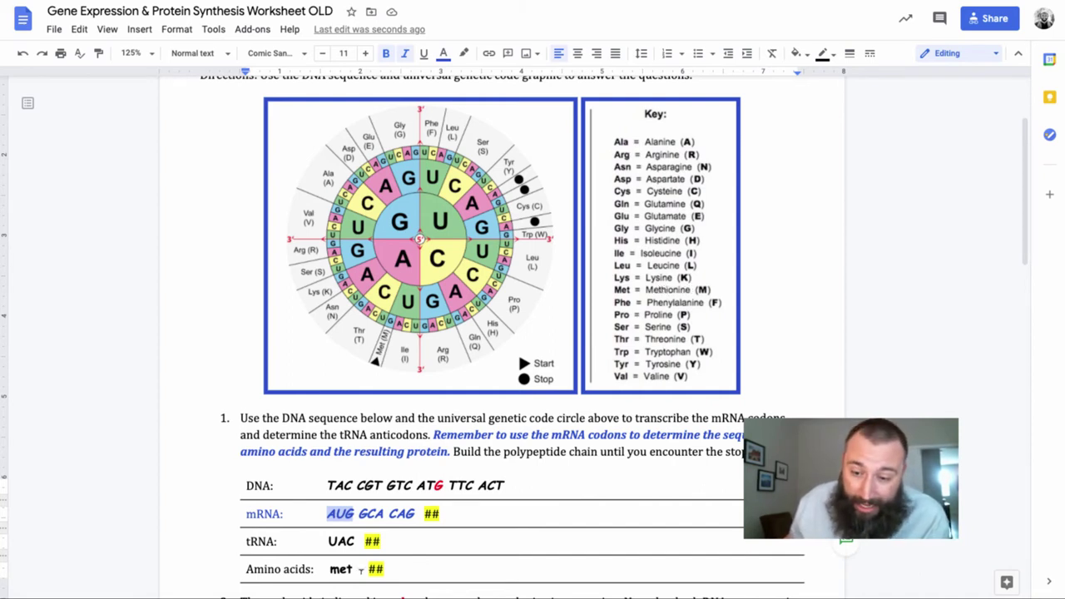
# - Add 'ala' and 'gln' after 'met' in Question 1's Amino acids row
pyautogui.click(350, 569)
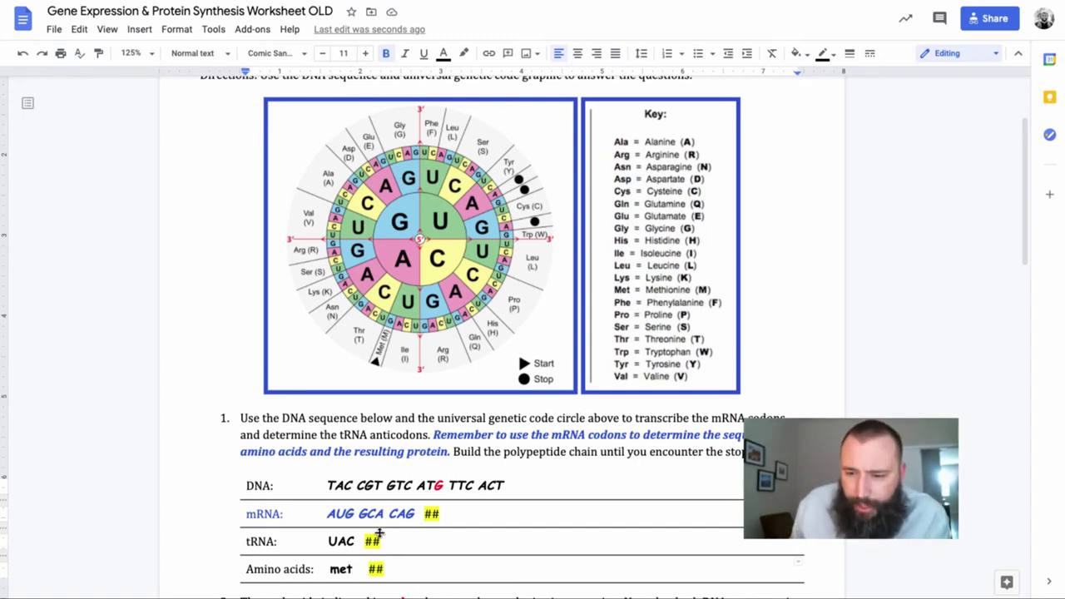
pyautogui.scroll(-3, 361, 513)
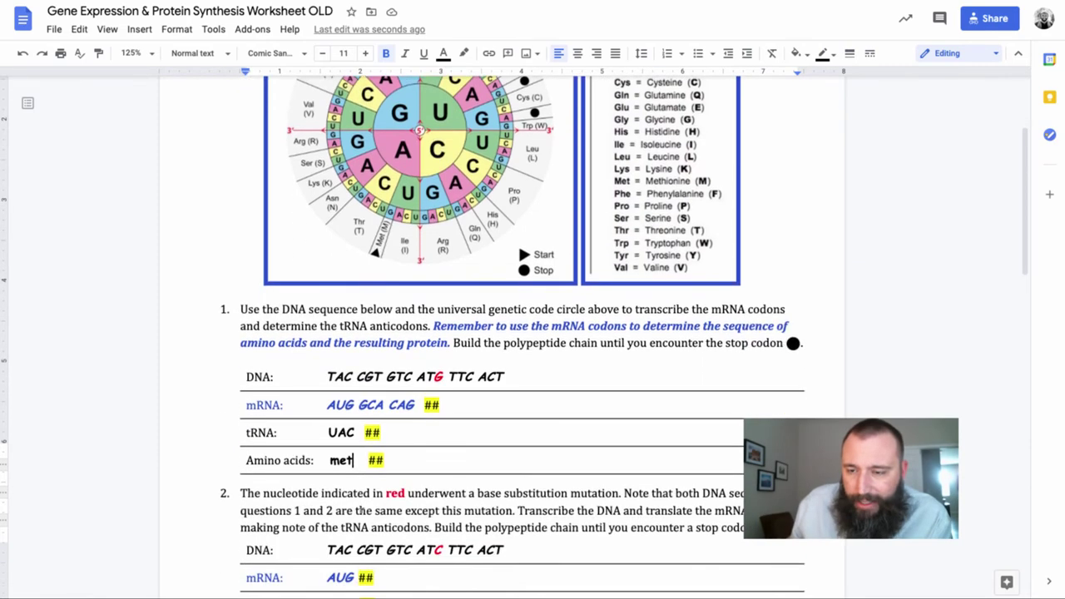
pyautogui.scroll(3, 410, 425)
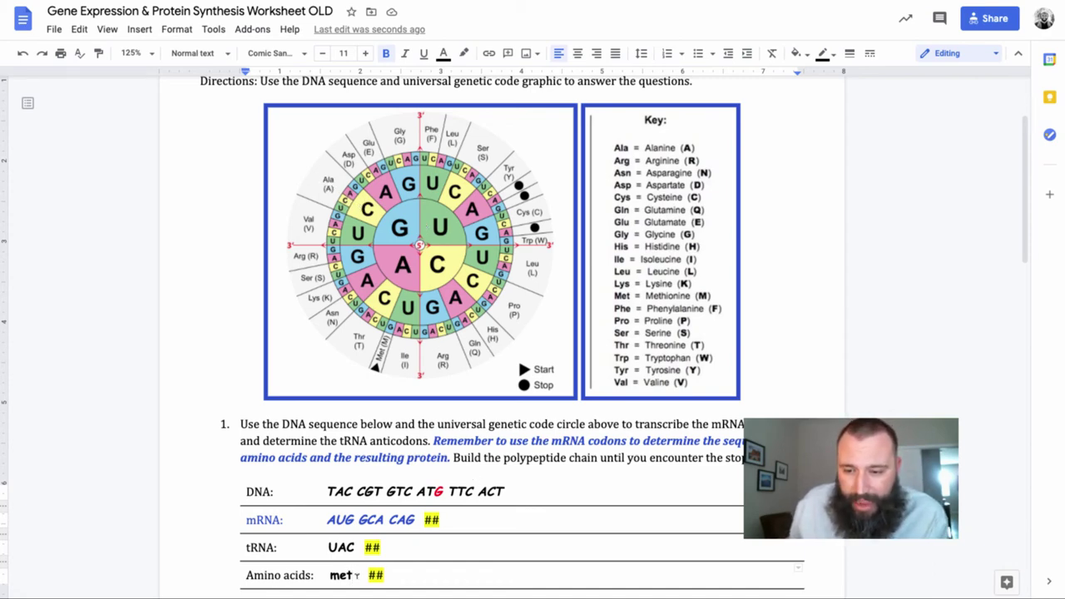
pyautogui.write('al ')
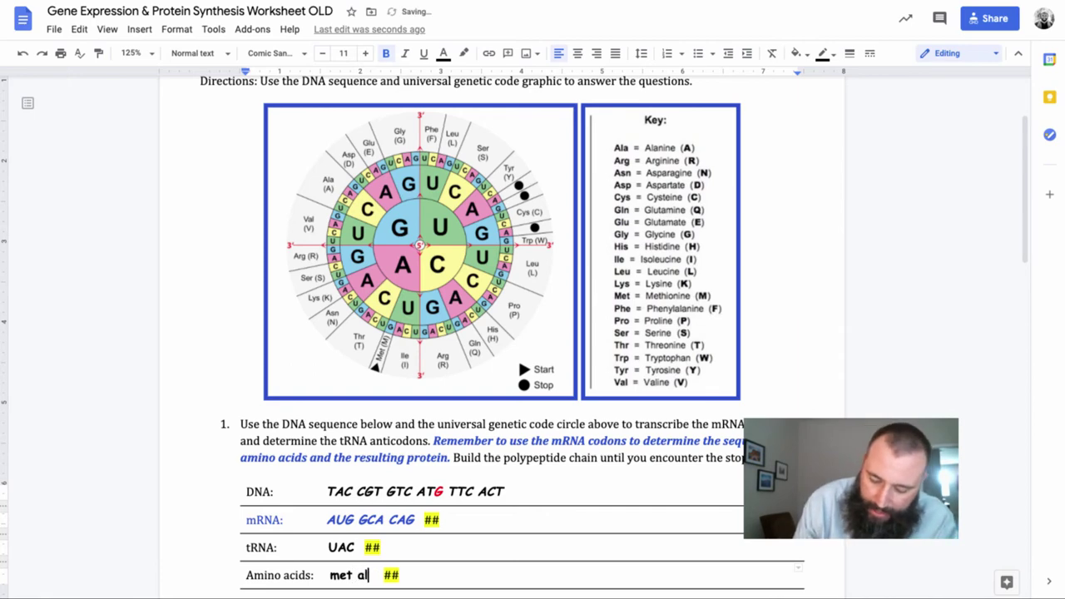
pyautogui.write('a')
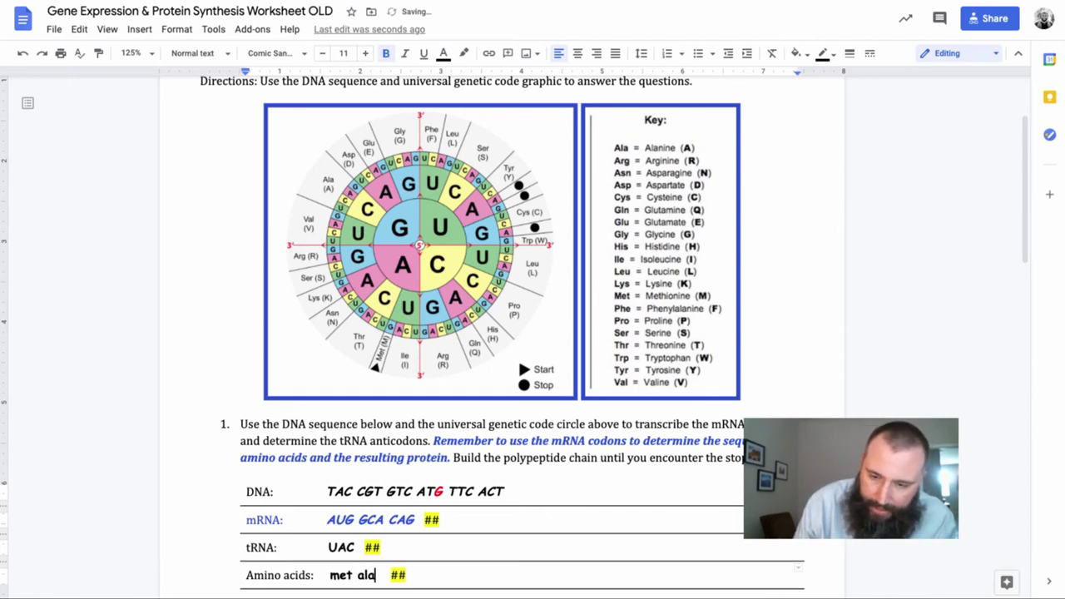
pyautogui.scroll(-3, 379, 456)
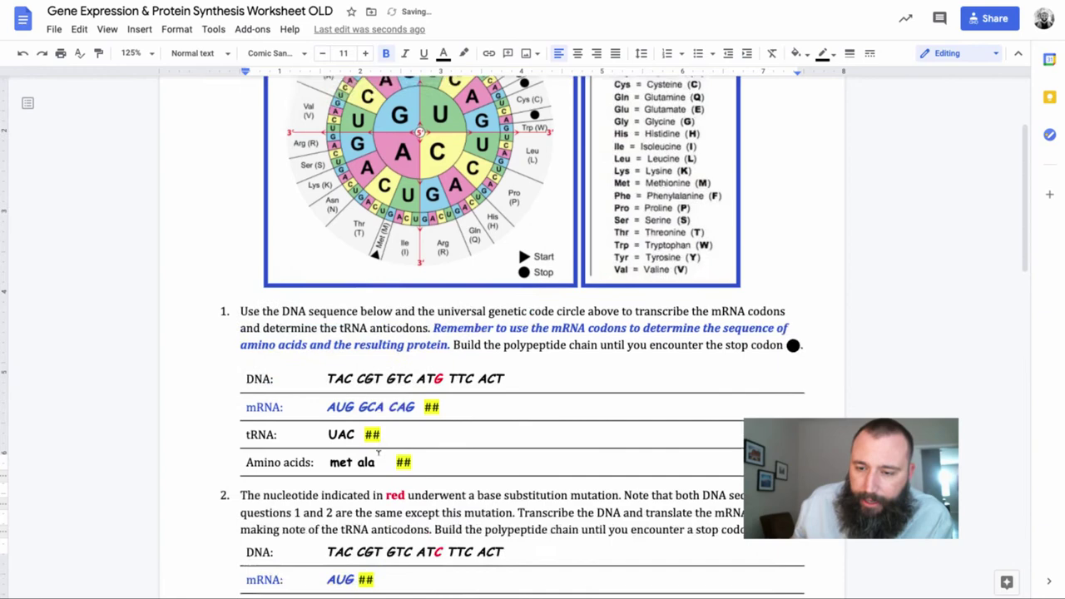
pyautogui.scroll(3, 417, 391)
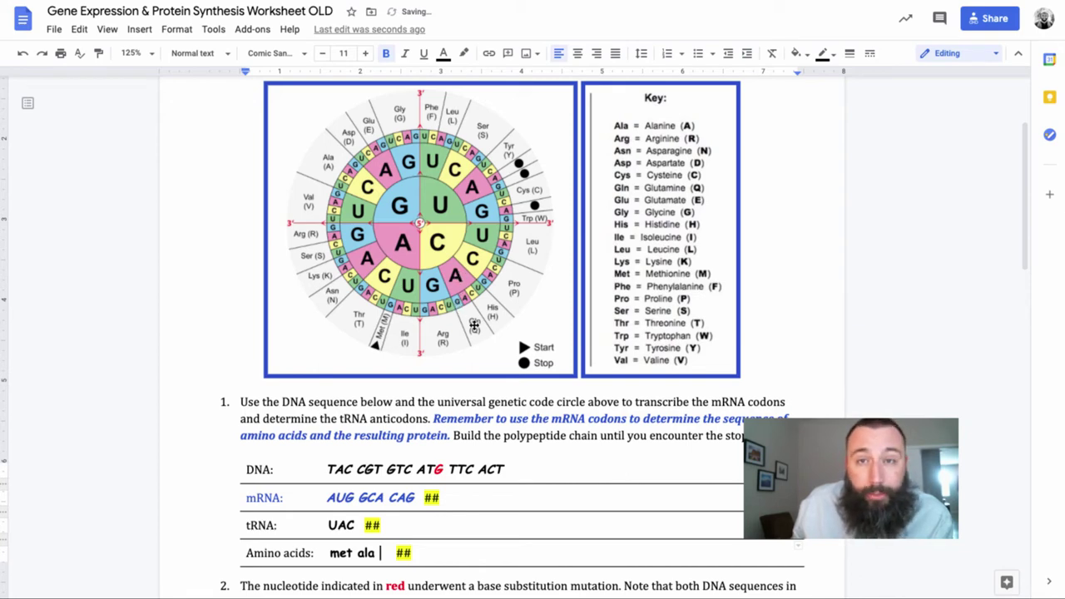
pyautogui.scroll(-1, 473, 324)
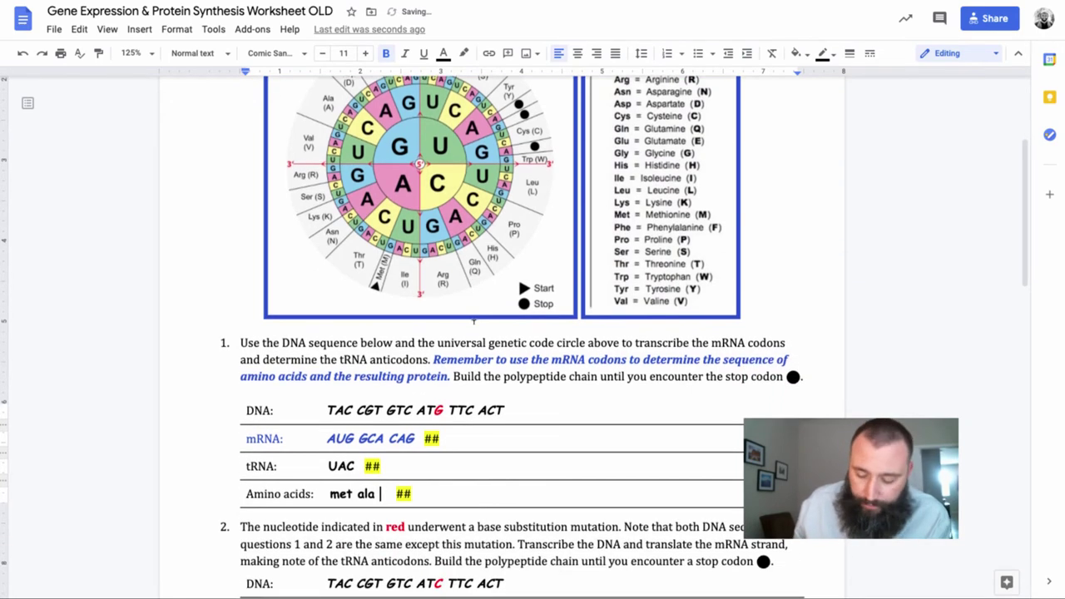
pyautogui.write('gln')
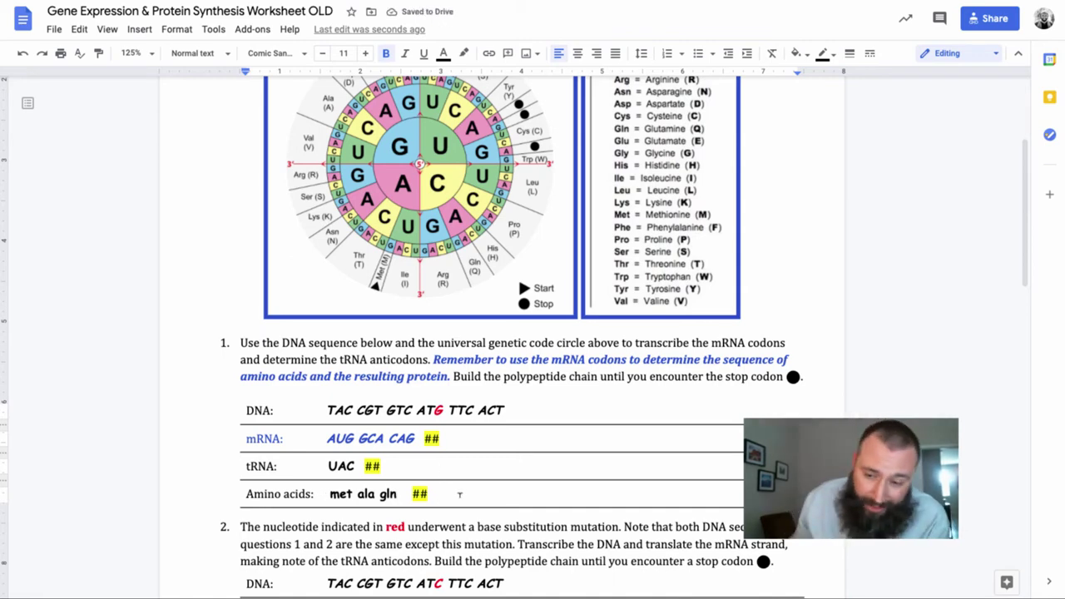
pyautogui.scroll(1, 427, 453)
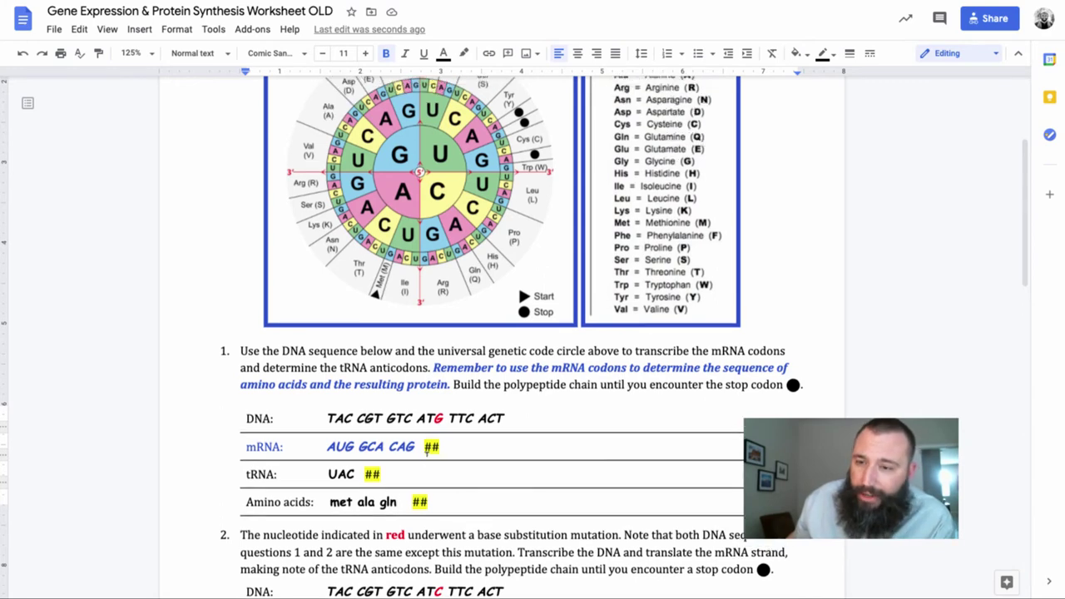
pyautogui.scroll(2, 521, 342)
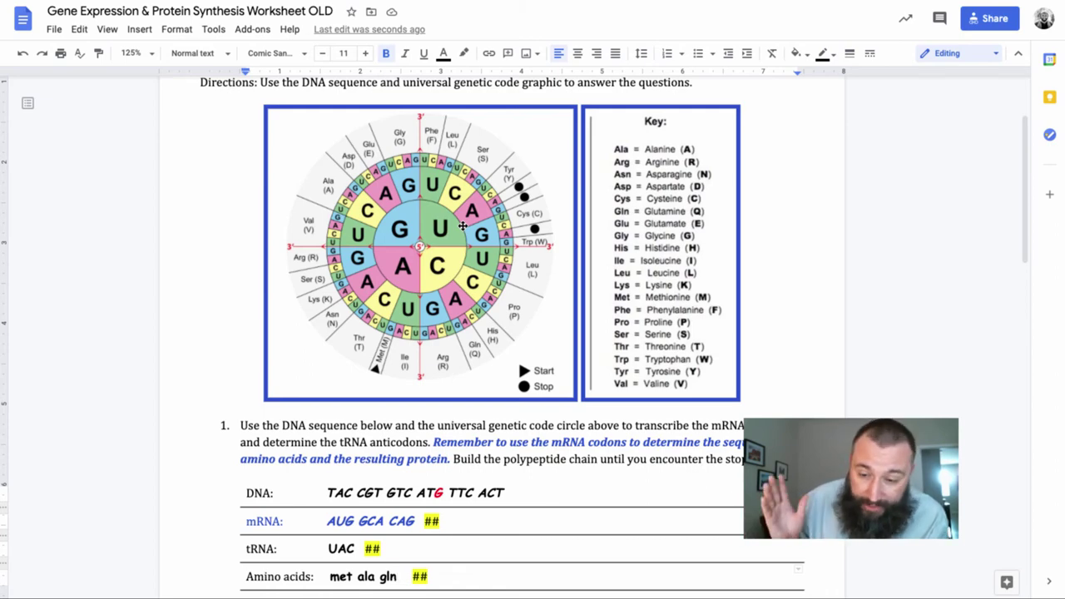
pyautogui.scroll(-3, 463, 226)
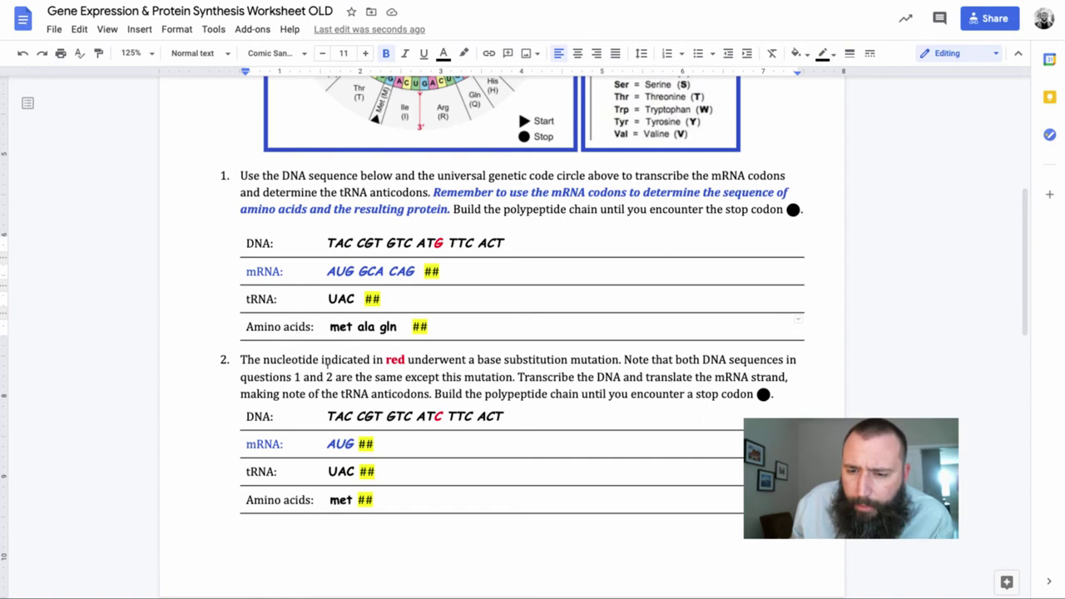
pyautogui.moveTo(327, 416); pyautogui.dragTo(505, 402)
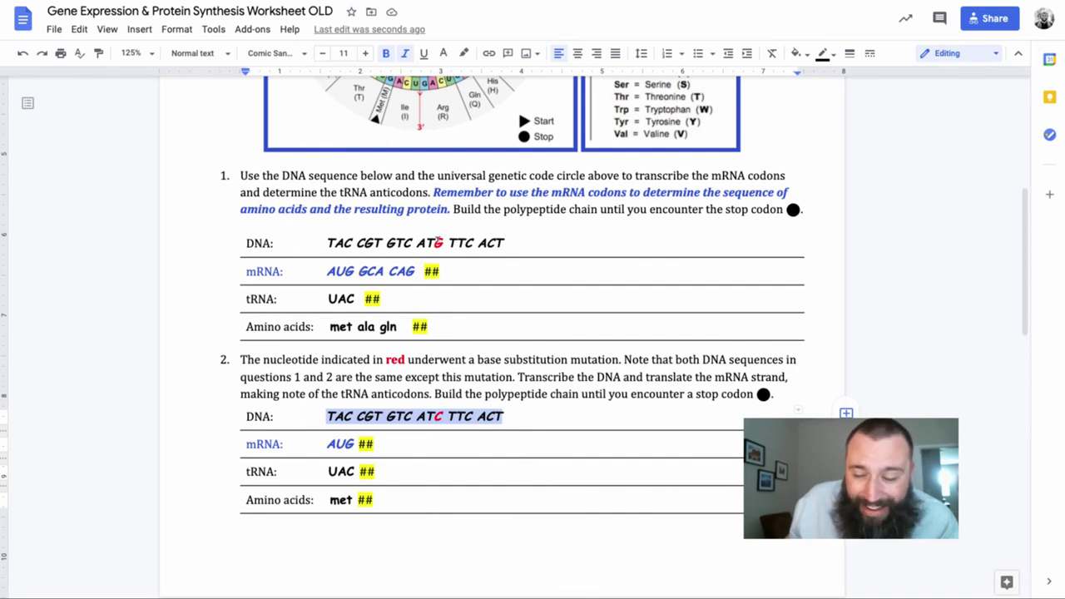
pyautogui.click(434, 416)
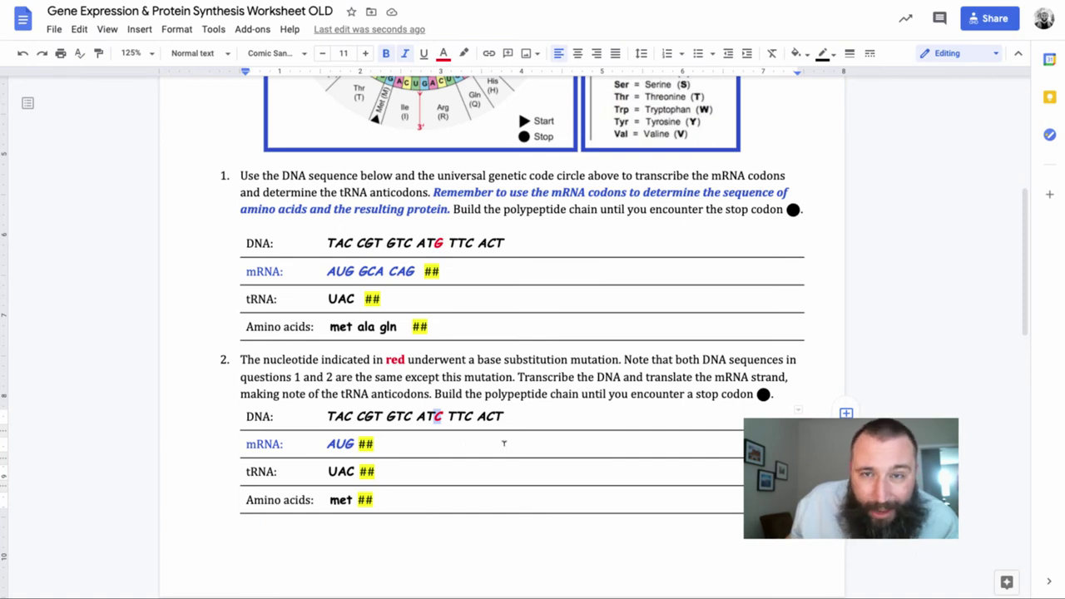
pyautogui.moveTo(425, 416)
pyautogui.mouseDown()
pyautogui.moveTo(442, 416)
pyautogui.moveTo(415, 416)
pyautogui.moveTo(446, 414)
pyautogui.mouseUp()
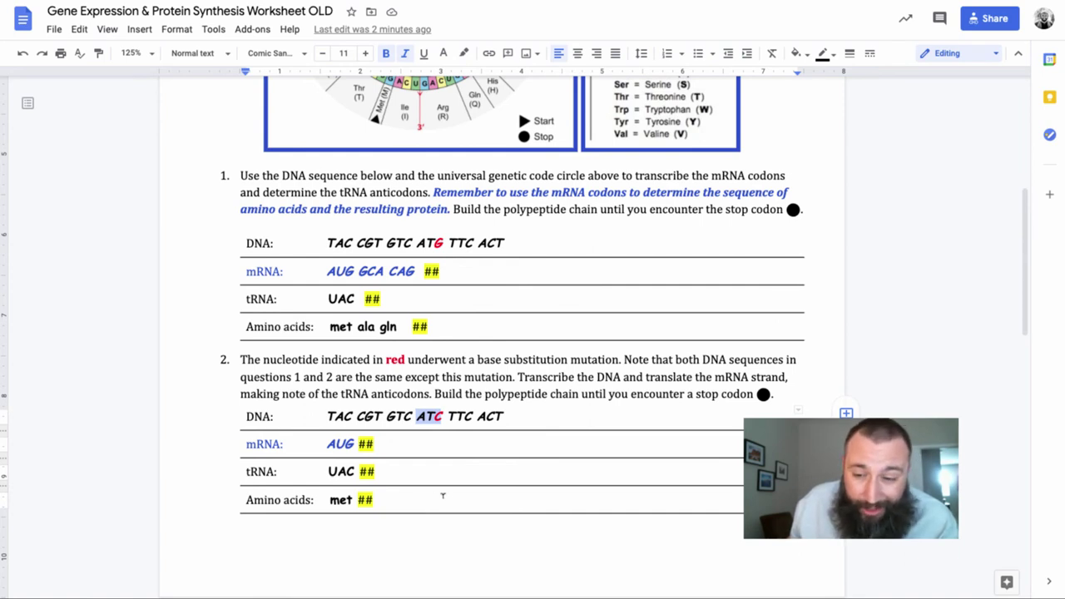
pyautogui.scroll(-1, 442, 496)
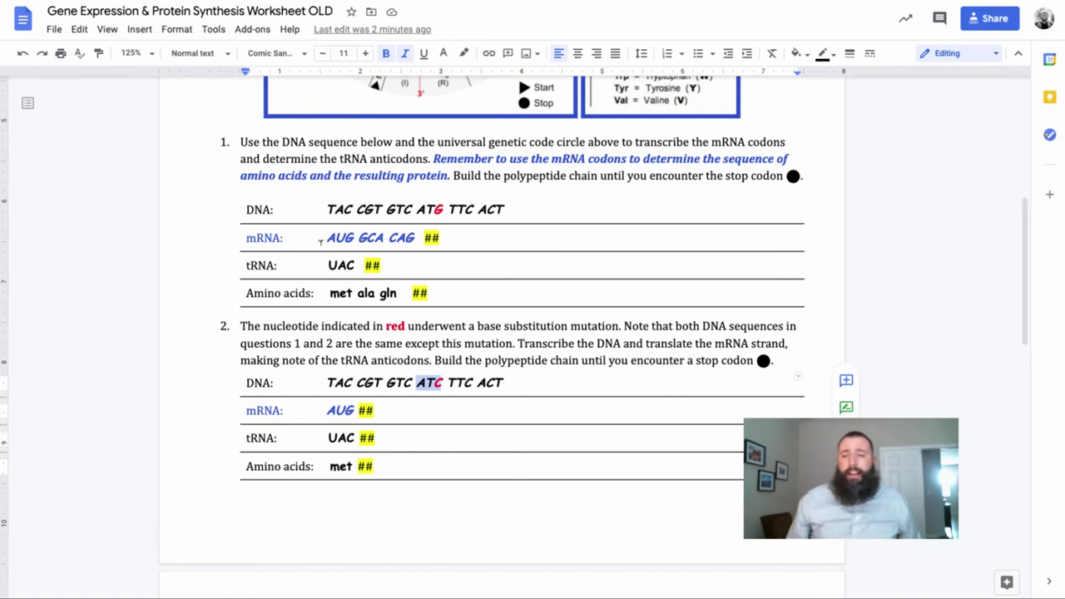
pyautogui.moveTo(326, 236); pyautogui.dragTo(417, 235)
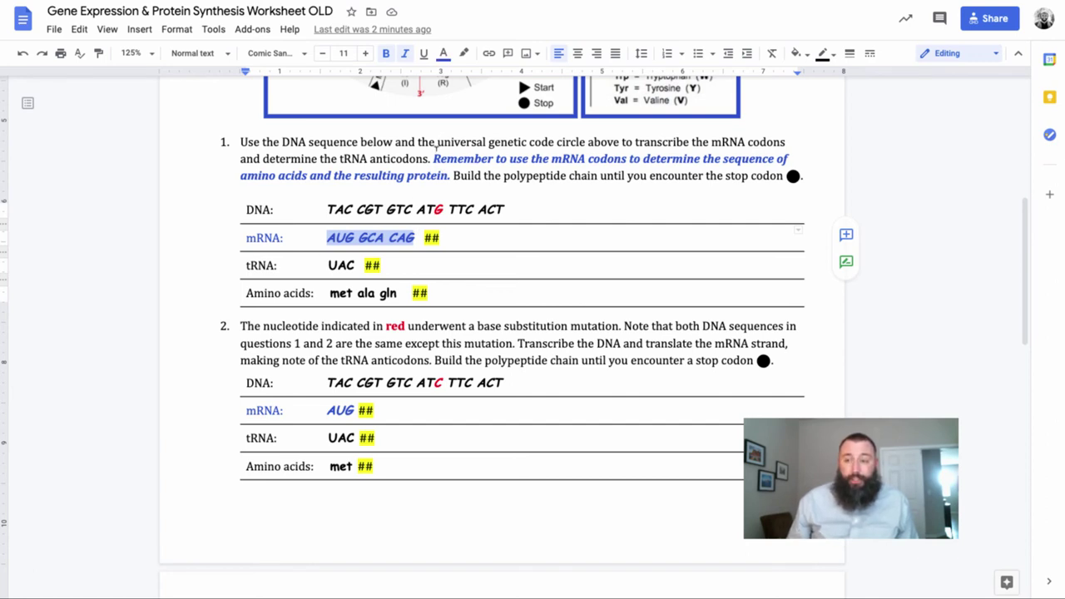
pyautogui.moveTo(433, 158); pyautogui.dragTo(452, 174)
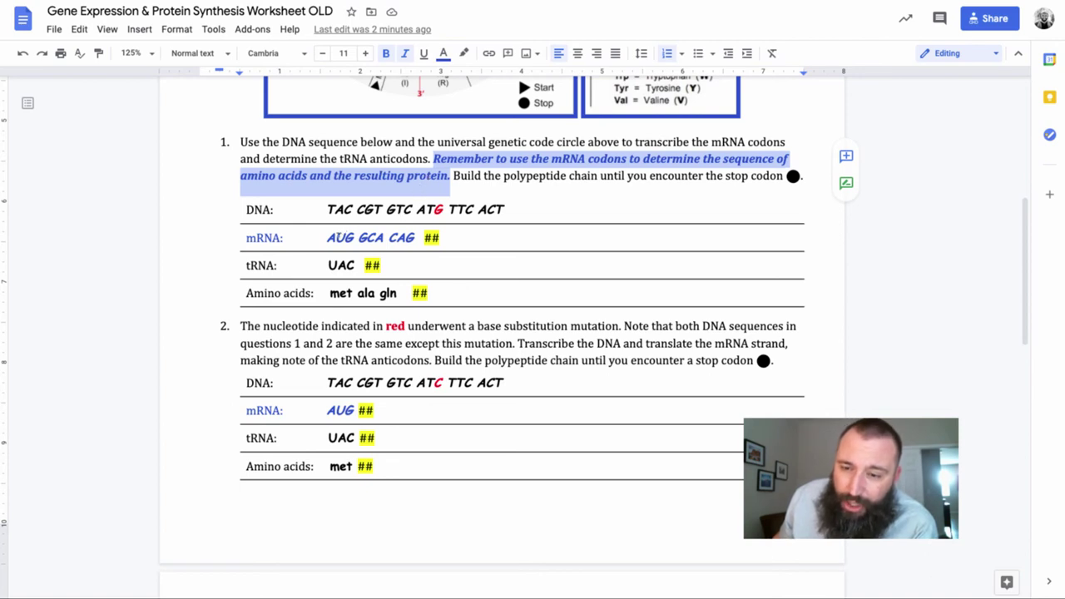
pyautogui.moveTo(328, 238); pyautogui.dragTo(364, 238)
pyautogui.click(359, 238)
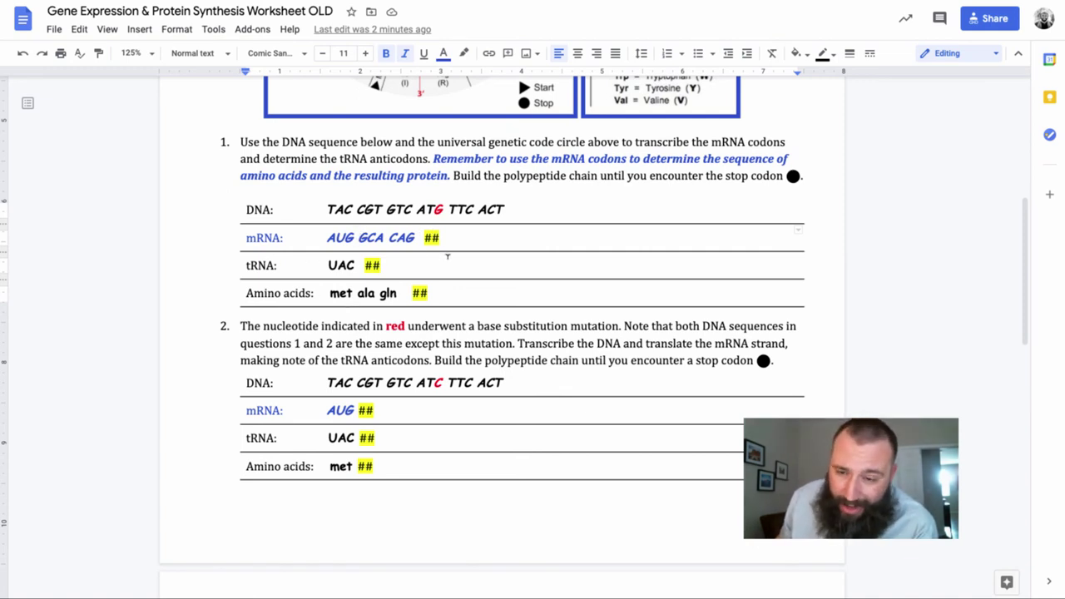
pyautogui.click(365, 265)
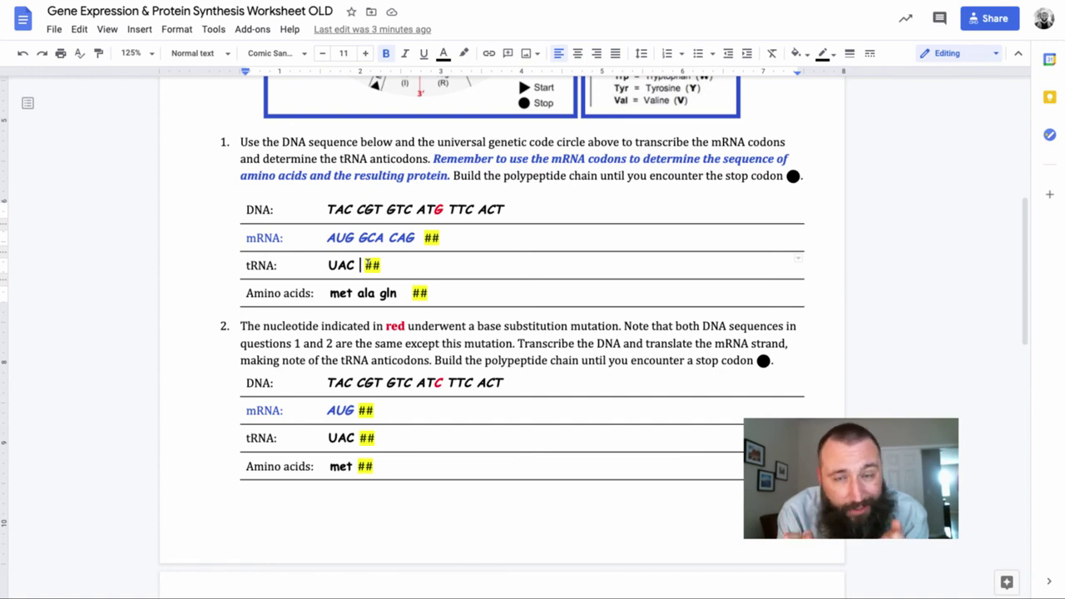
# - Add the anticodons CGU GUC after UAC in Question 1's tRNA row
pyautogui.click(366, 265)
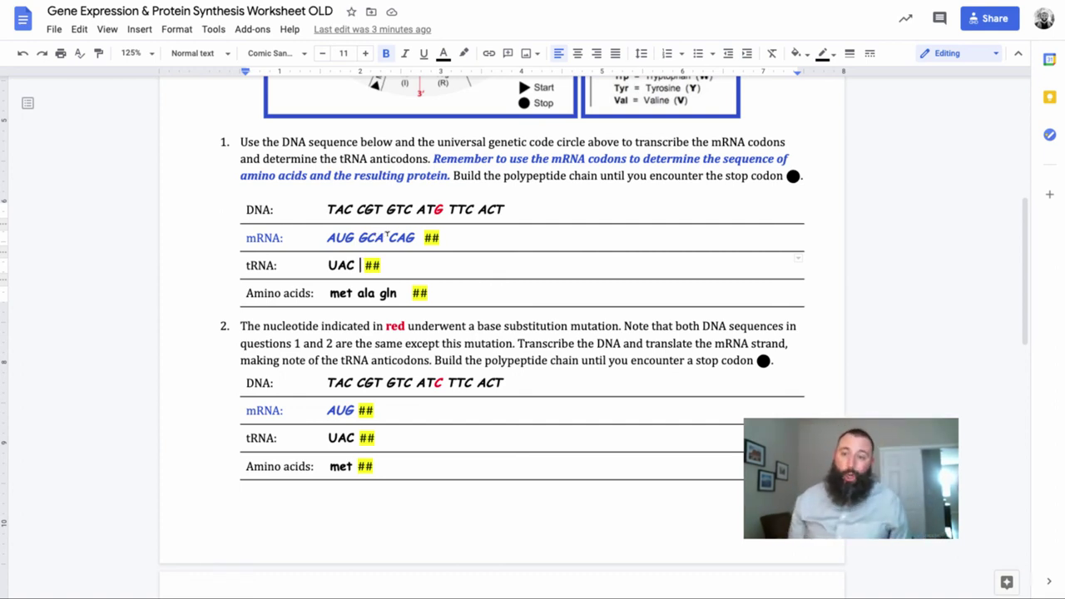
pyautogui.write('CGU')
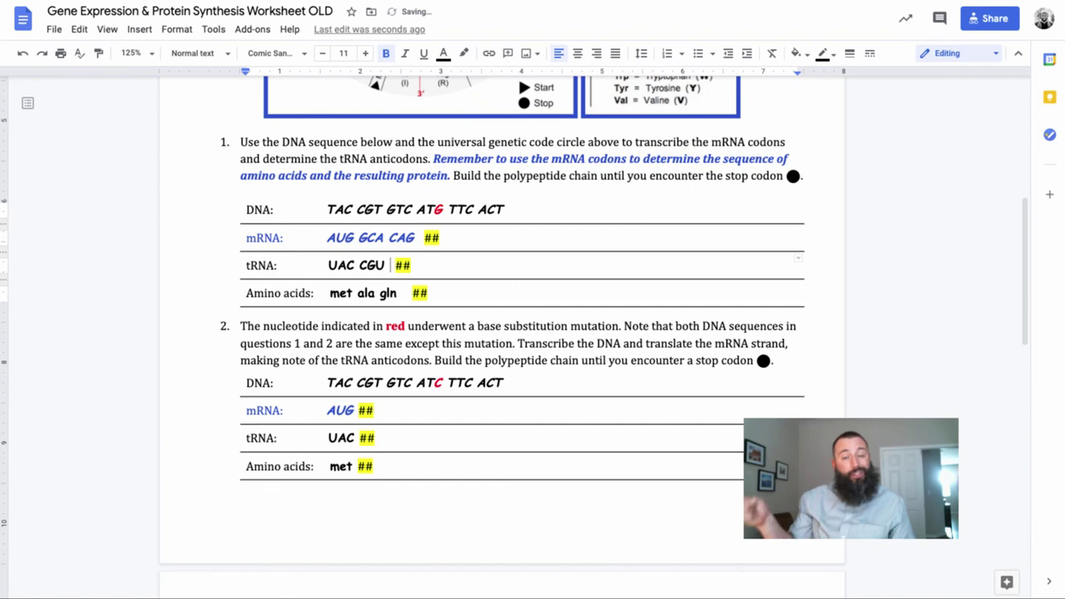
pyautogui.write(' G')
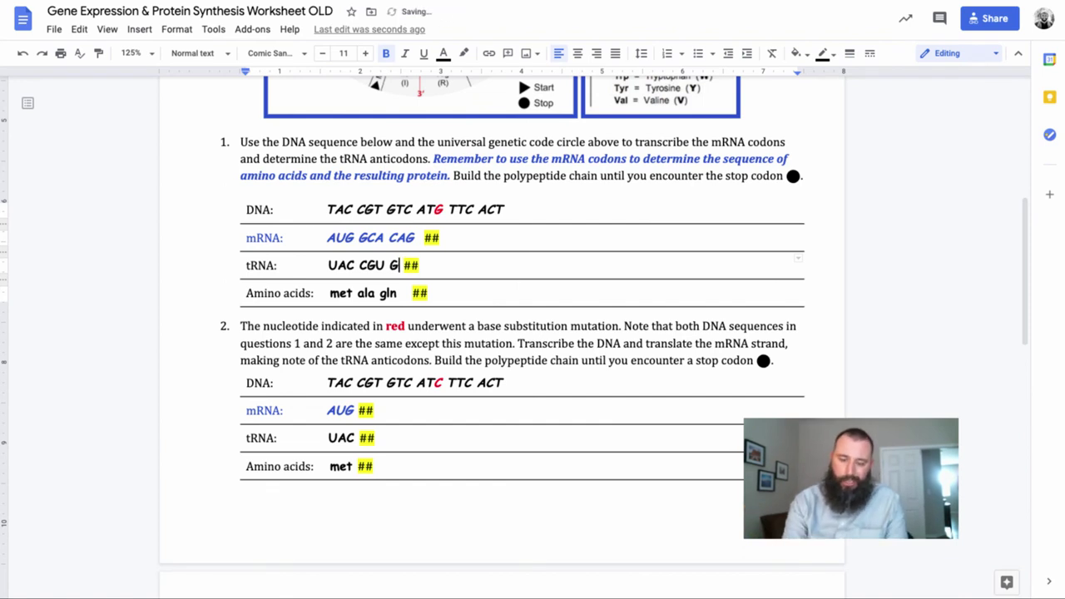
pyautogui.write('U')
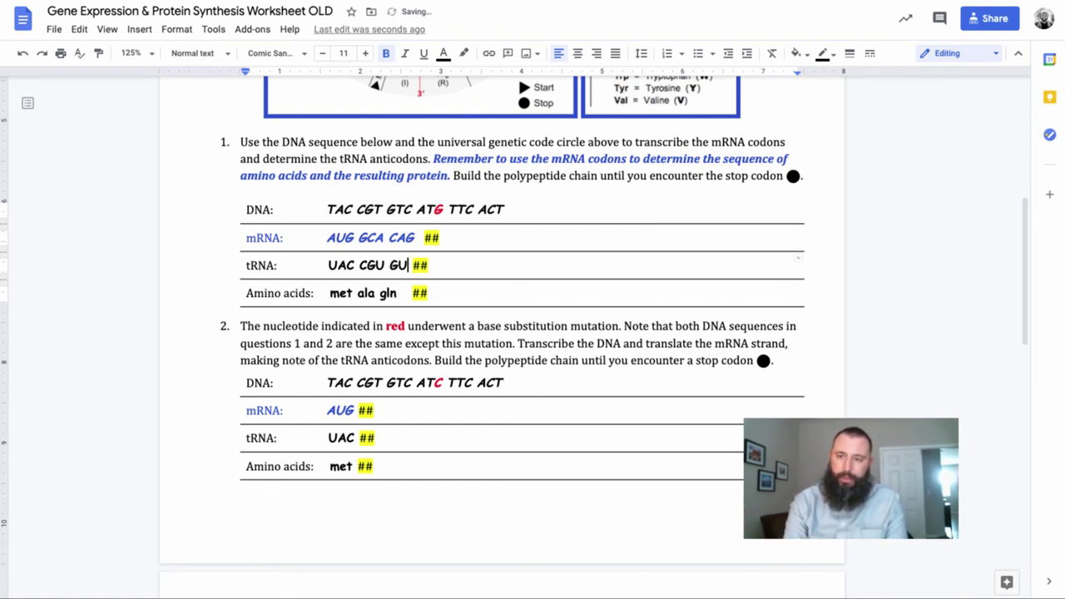
pyautogui.write('C')
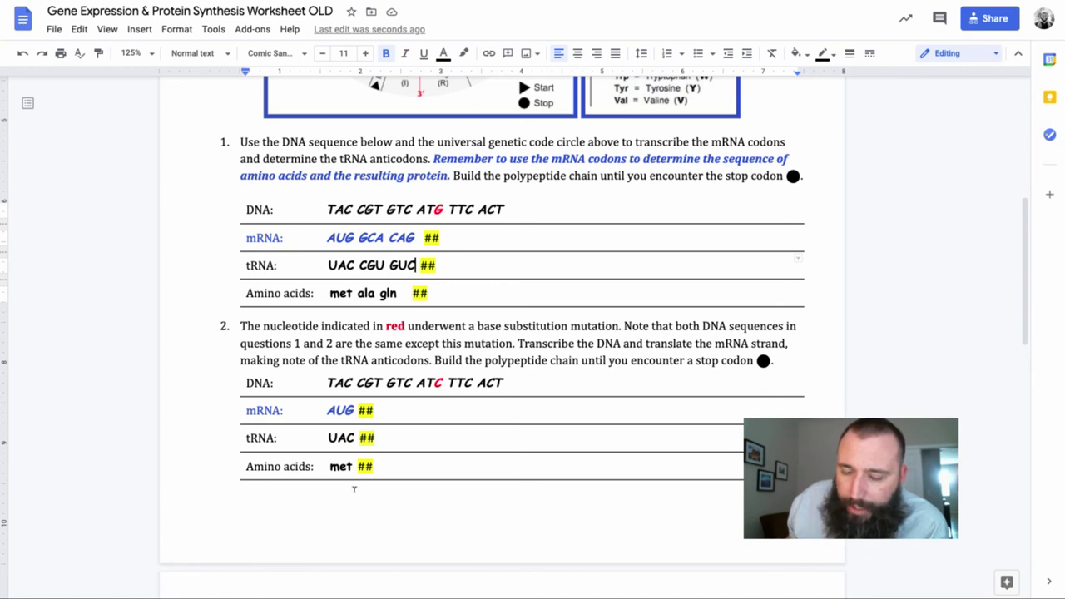
pyautogui.scroll(-1, 354, 488)
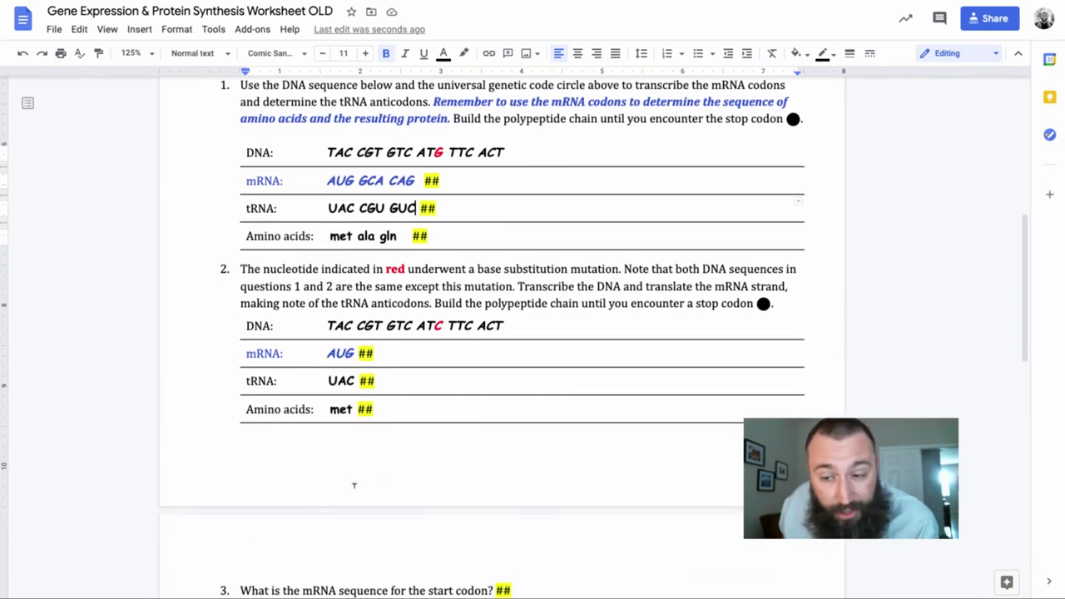
pyautogui.scroll(-1, 354, 485)
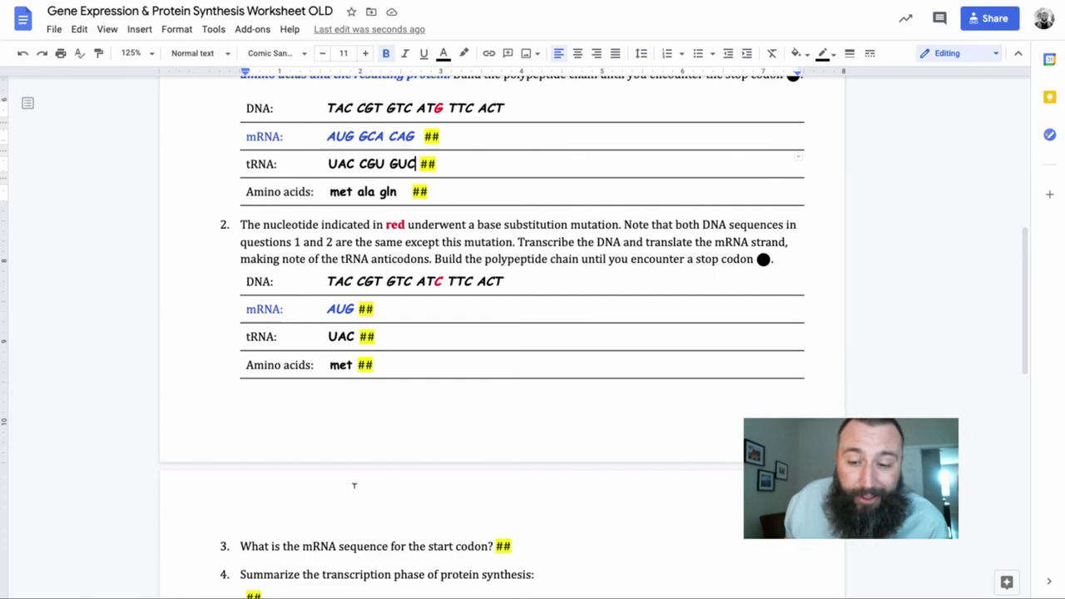
pyautogui.scroll(-5, 353, 485)
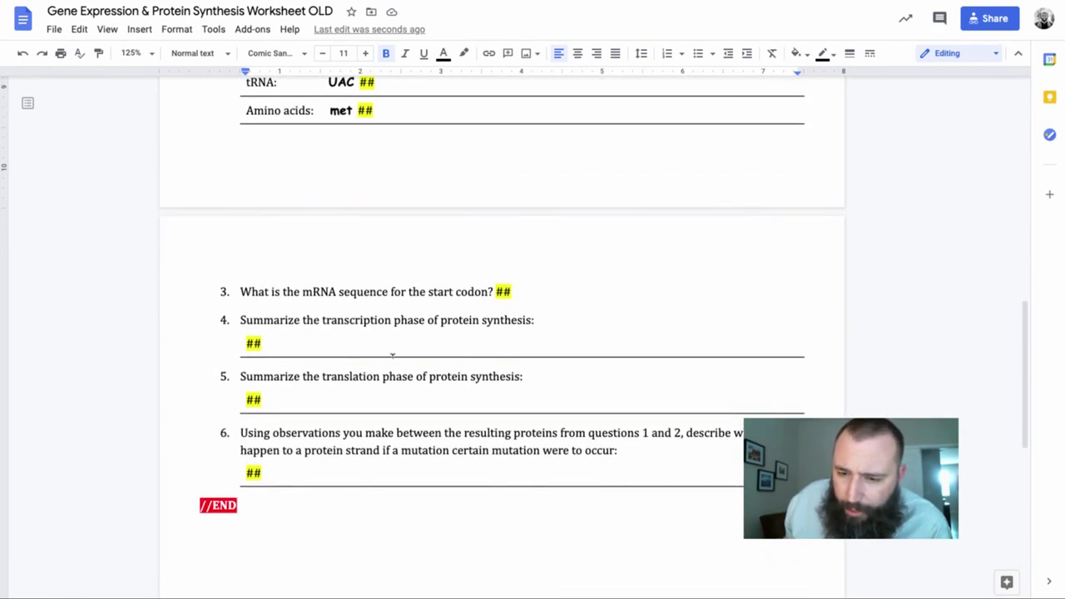
pyautogui.scroll(9, 392, 355)
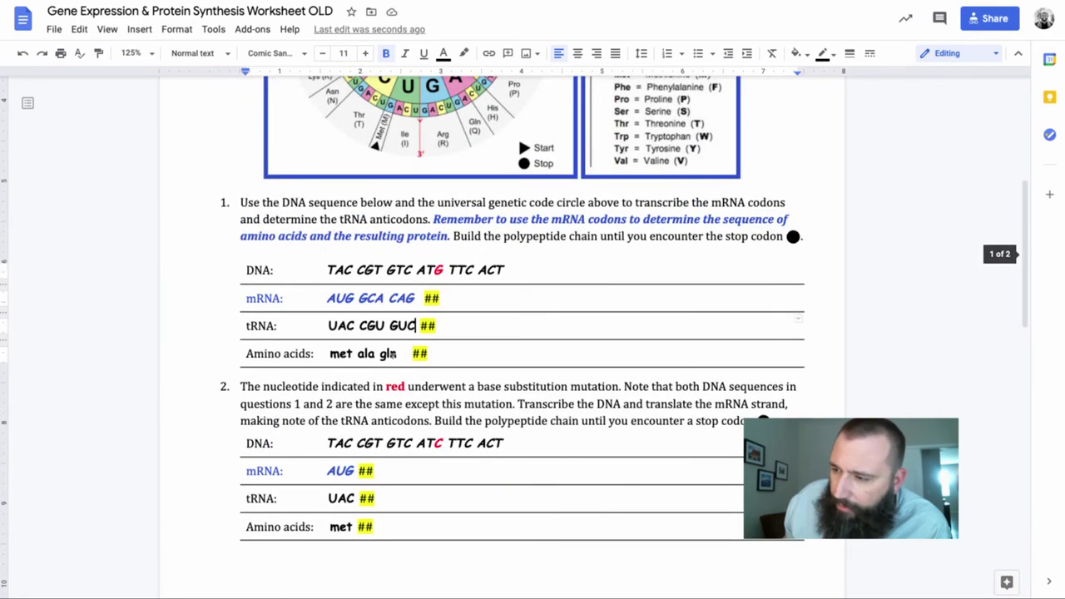